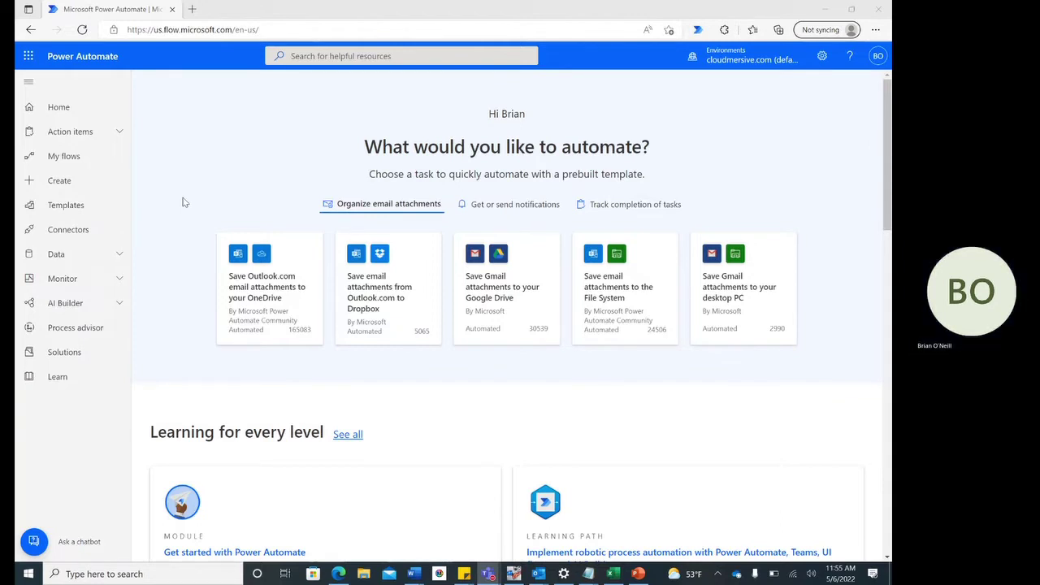
- Create an instant cloud flow named 'Doc to Text' with a Manually trigger a flow trigger
click(95, 182)
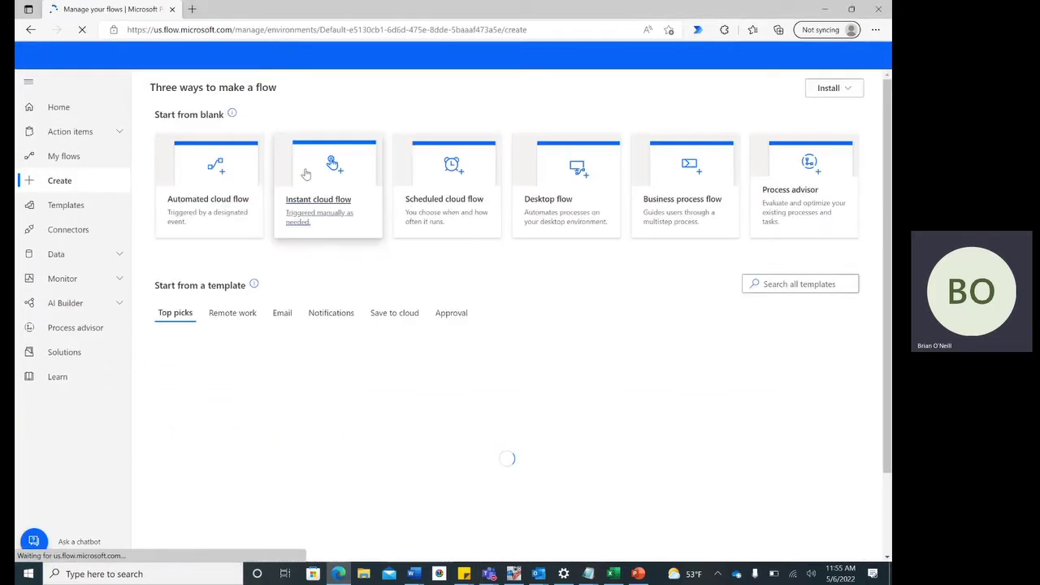
click(320, 204)
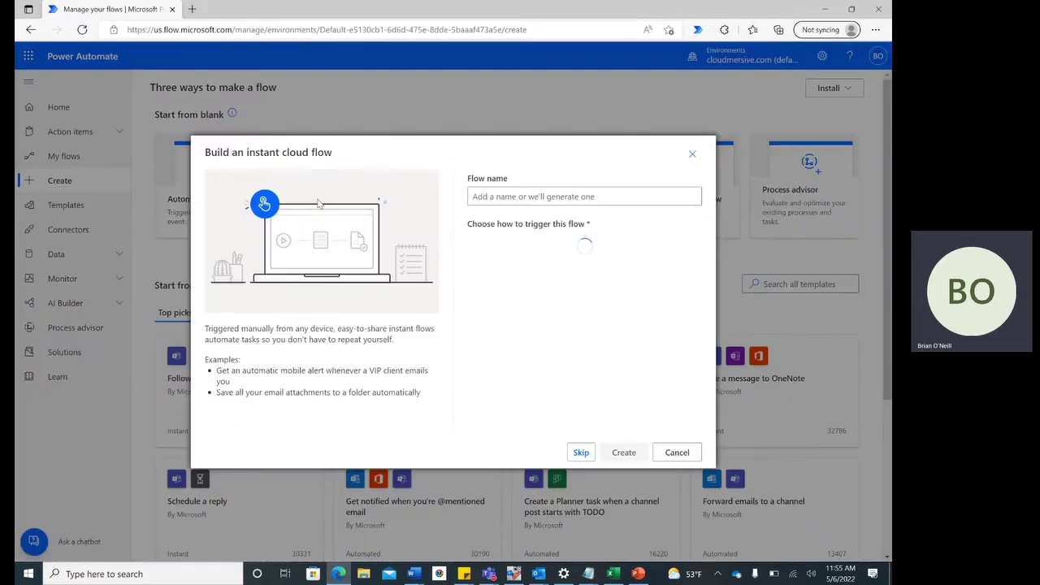
click(524, 197)
text(Doc to Text)
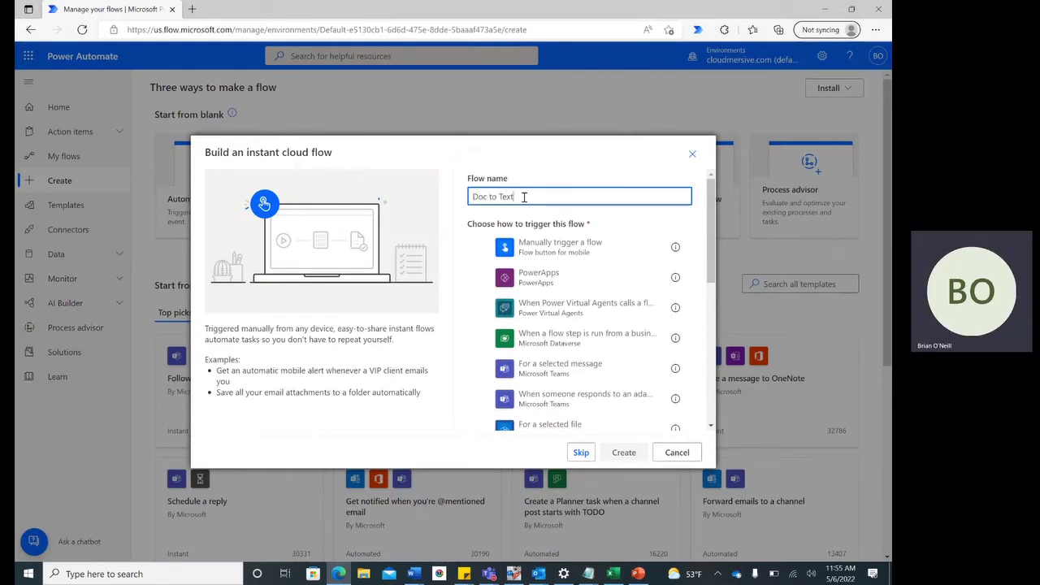
click(537, 250)
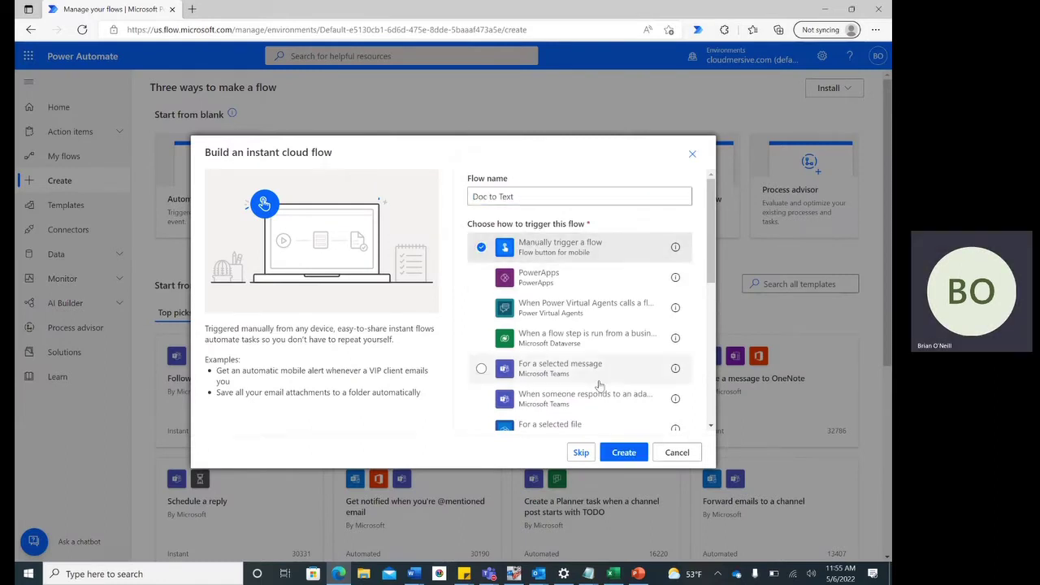
click(624, 453)
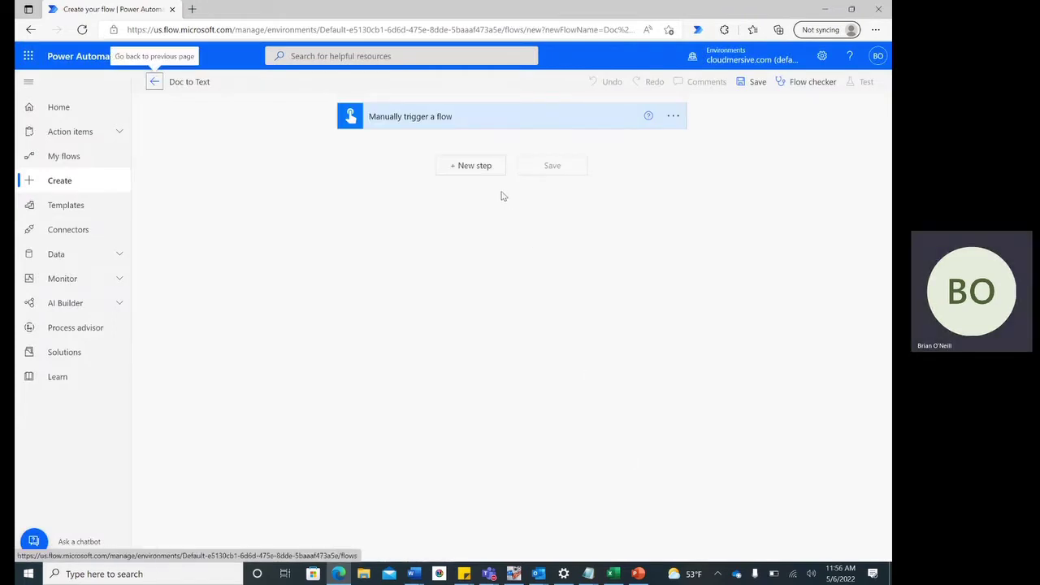
- Add SharePoint Get file content for Content Team's /Shared Documents/Power Automate Samples/Sample Doc.docx
click(471, 170)
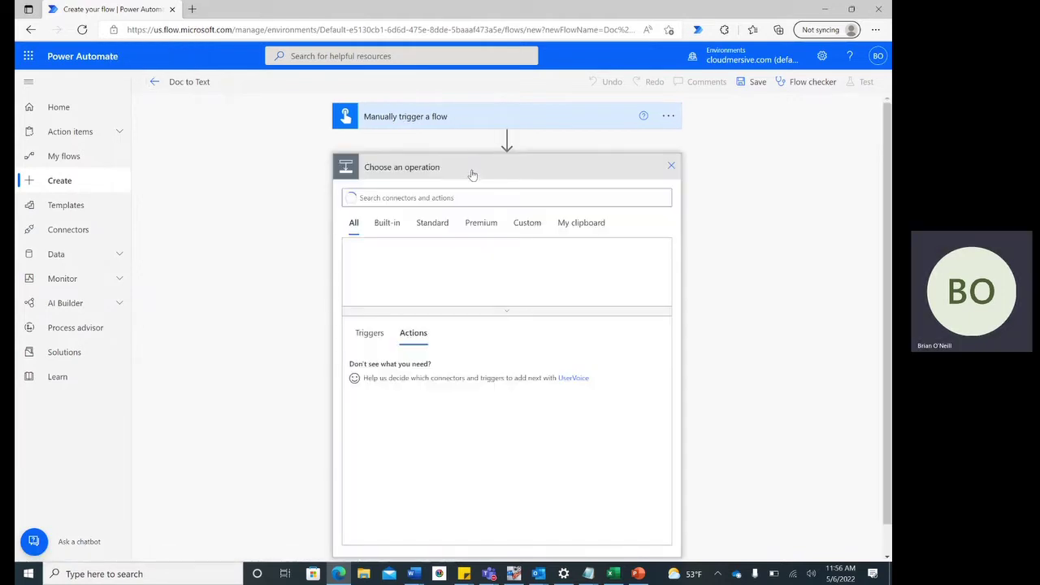
text(Get file content)
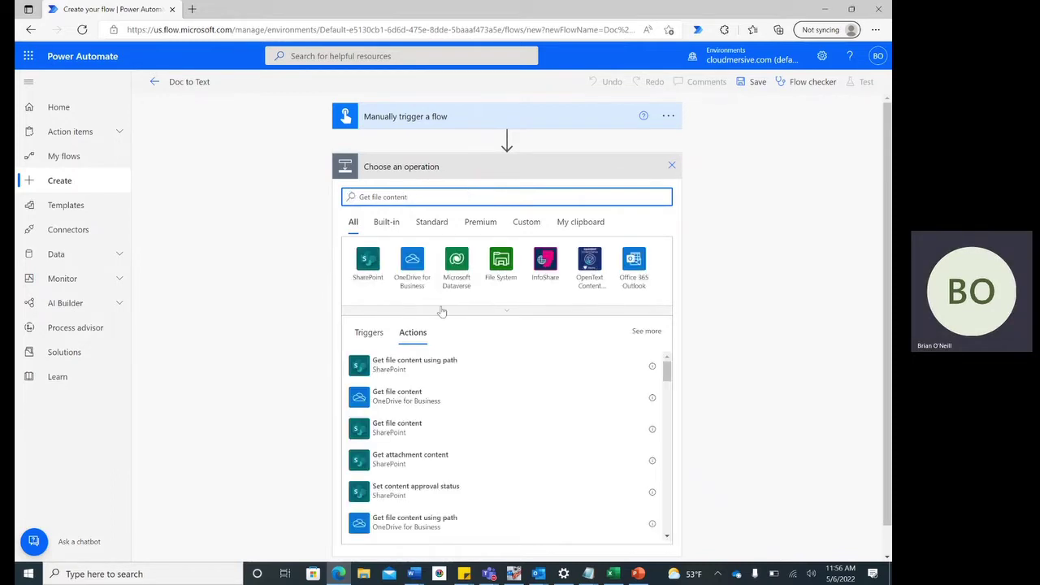
click(435, 433)
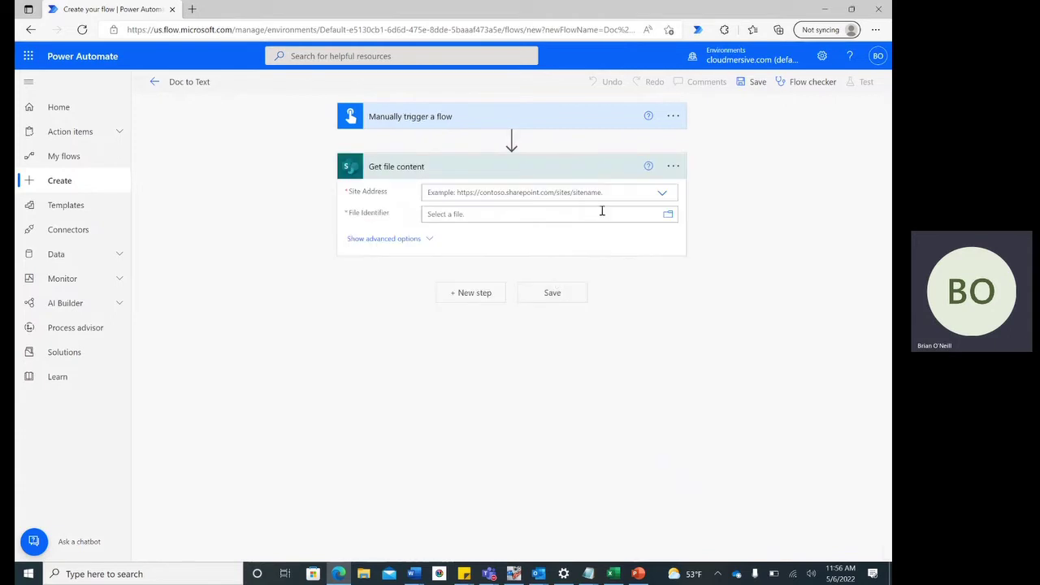
click(663, 195)
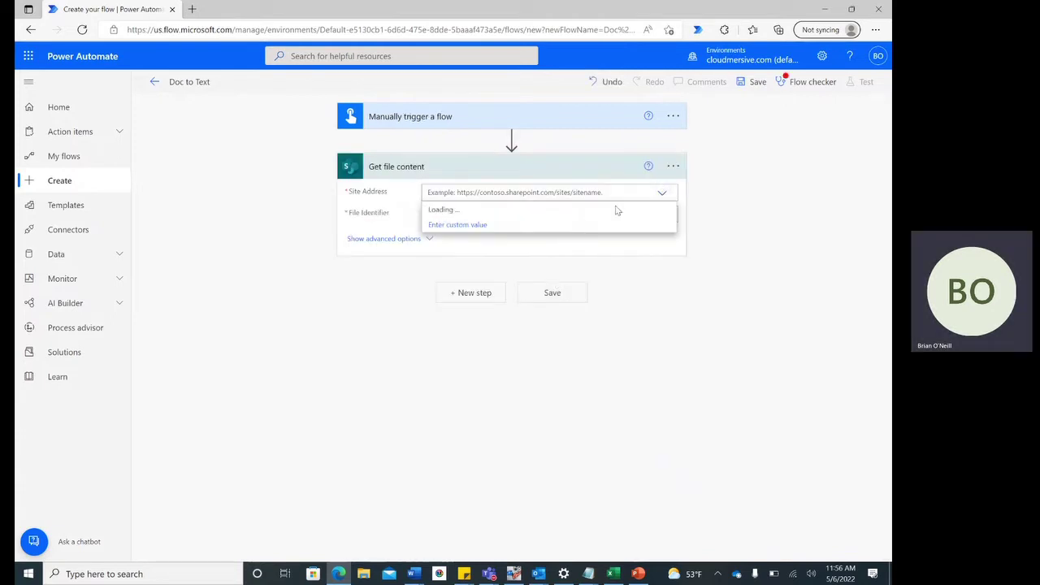
click(540, 209)
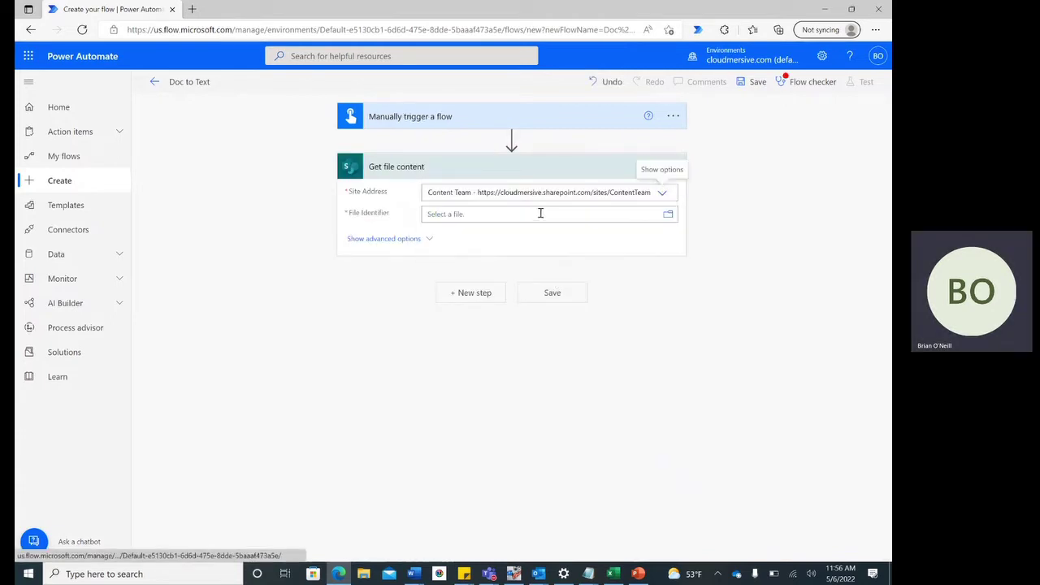
click(669, 216)
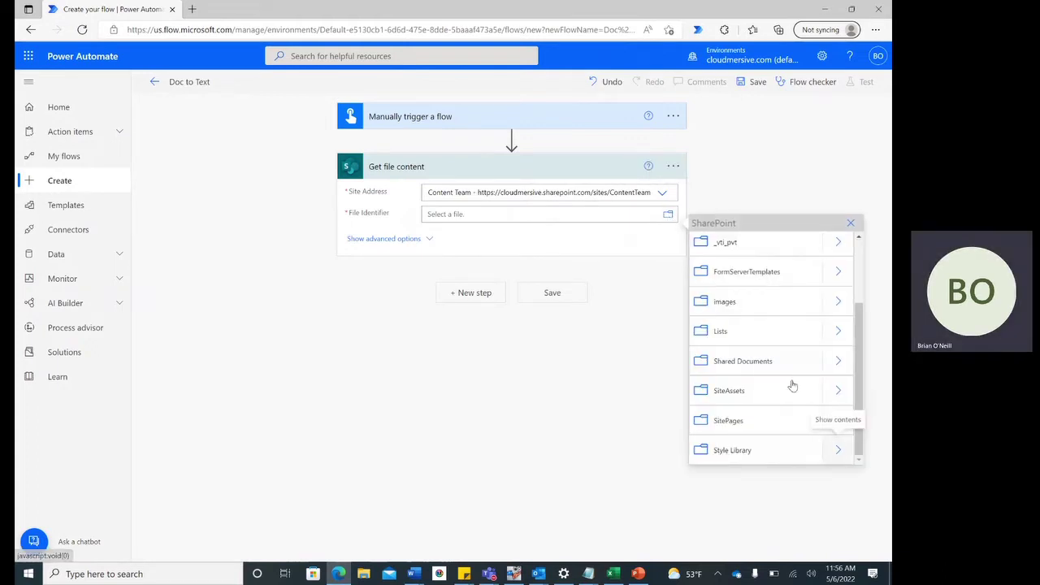
click(842, 362)
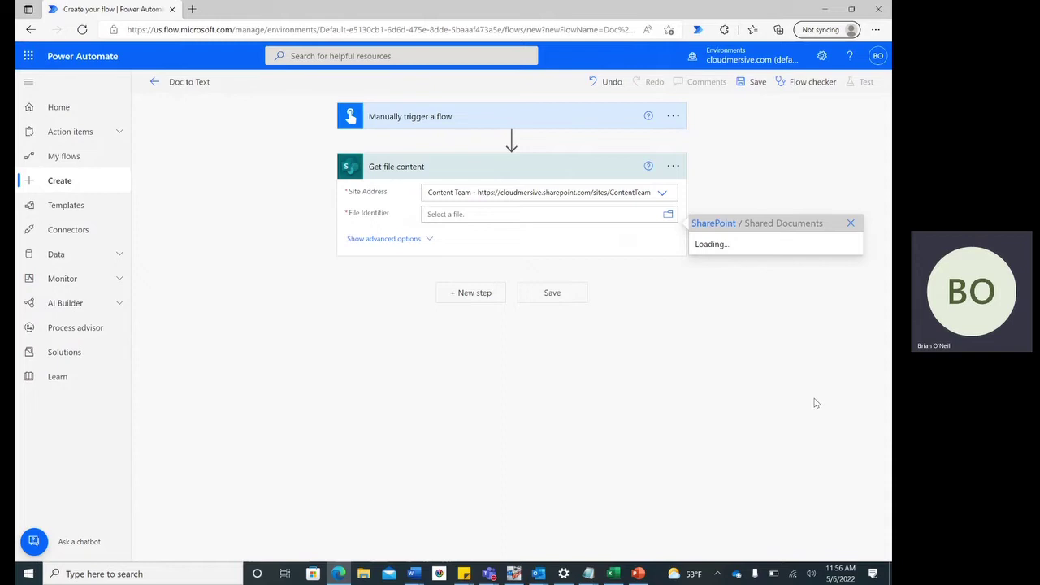
scroll(815, 404, down, 2)
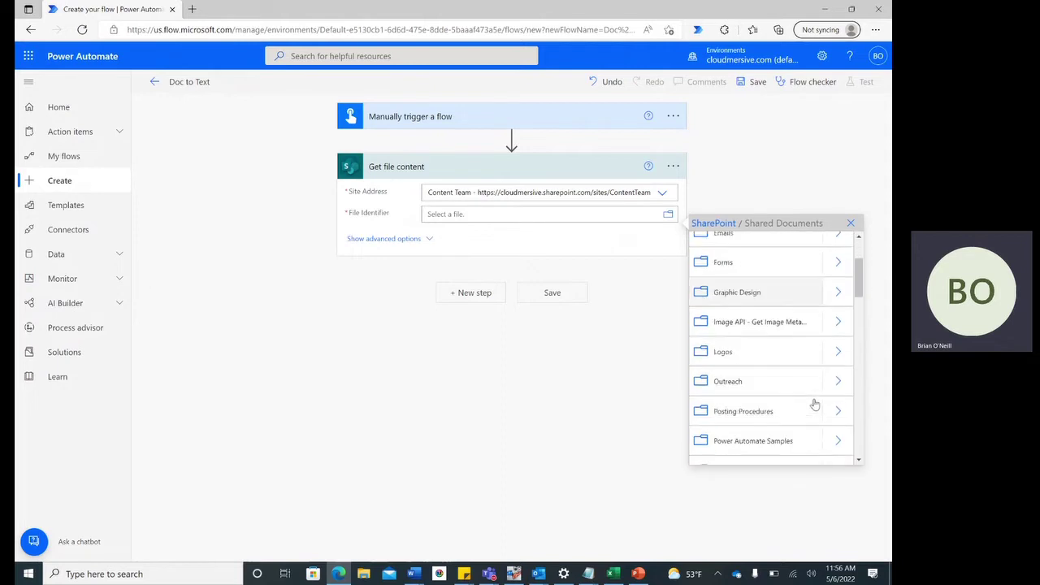
click(840, 440)
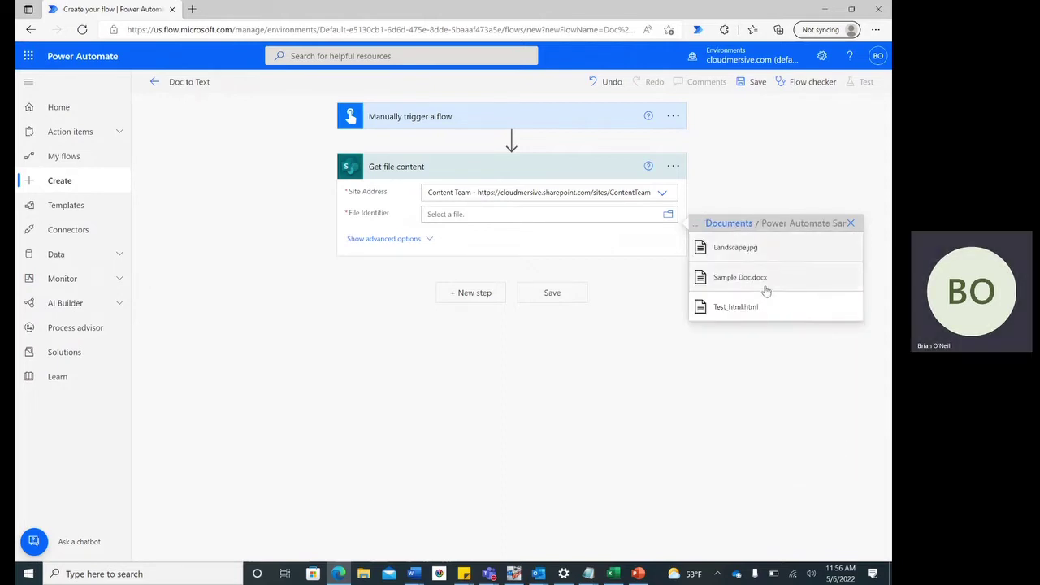
click(766, 288)
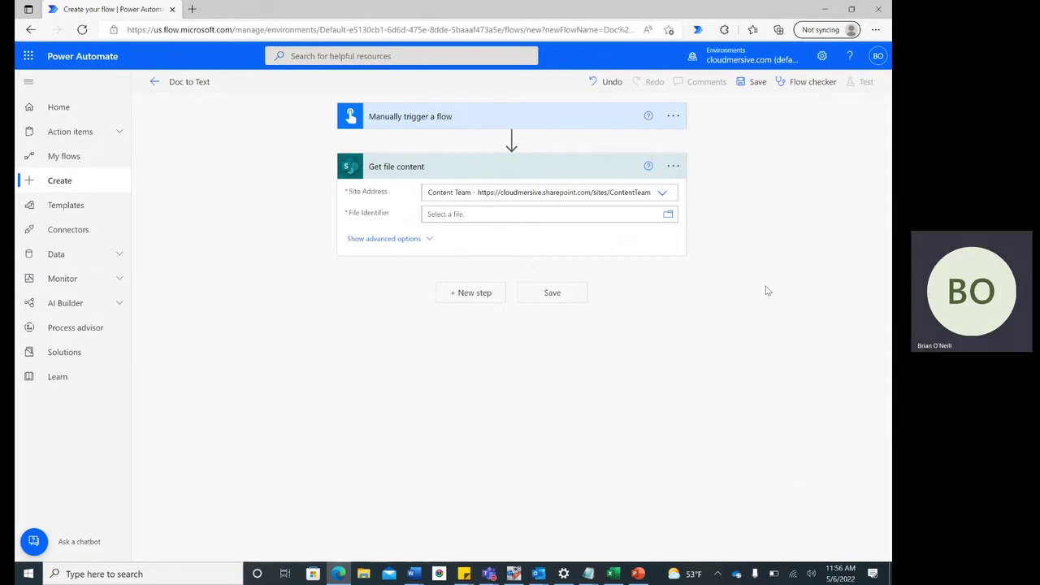
- Add a new step after Get file content using the Cloudmersive Document Conversion connector
click(484, 305)
text(Cloudmersive)
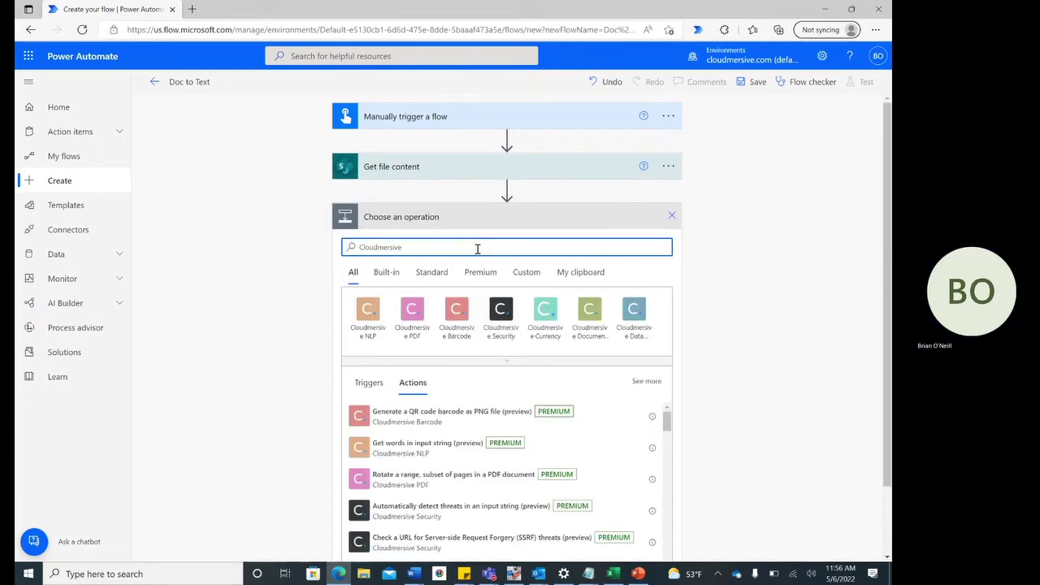
click(590, 311)
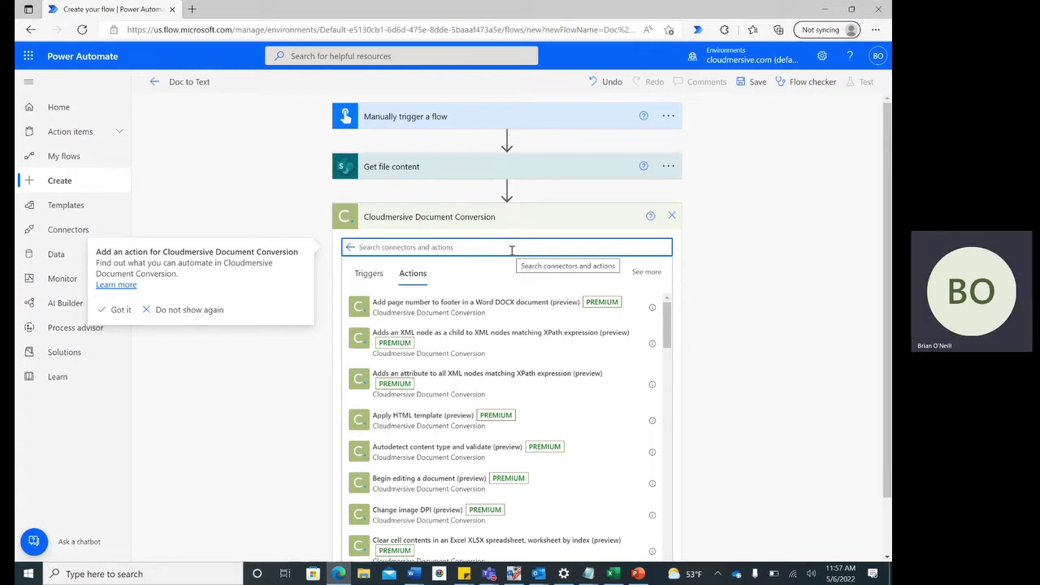
- Choose the Convert Document to Text (txt) action with Get file content's File Content as input
text(document to t)
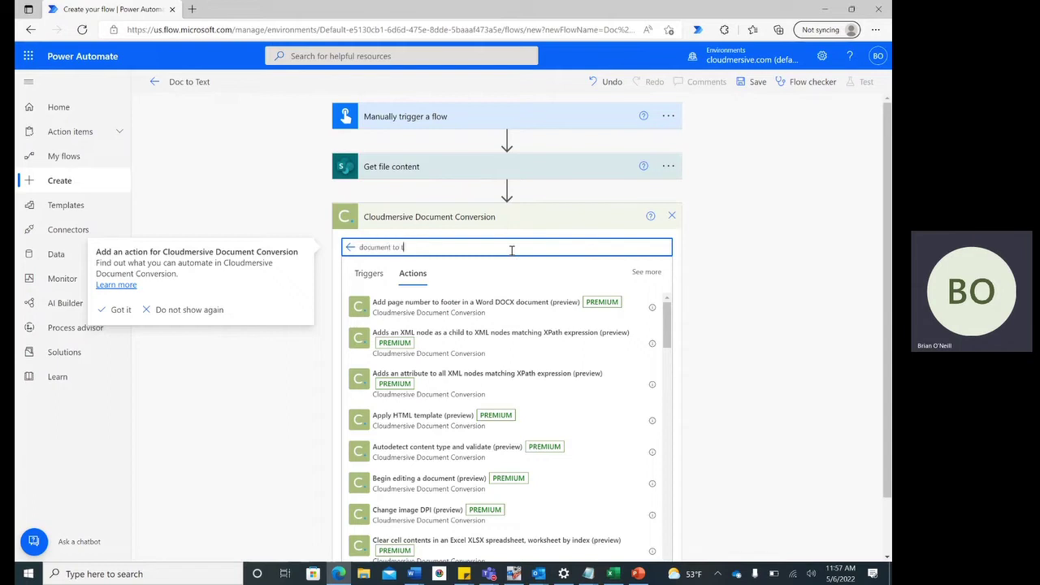
text(ext)
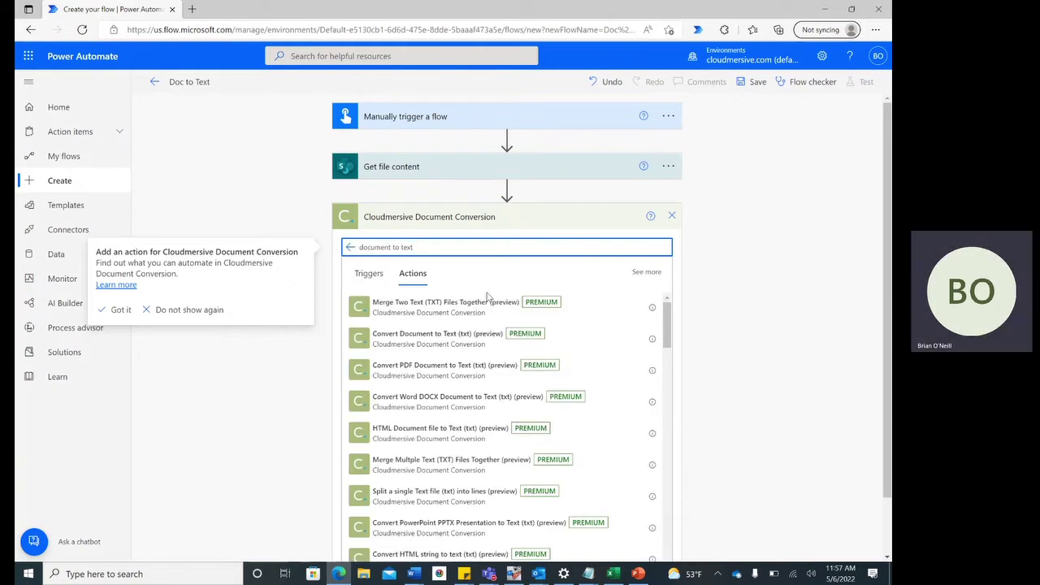
click(467, 347)
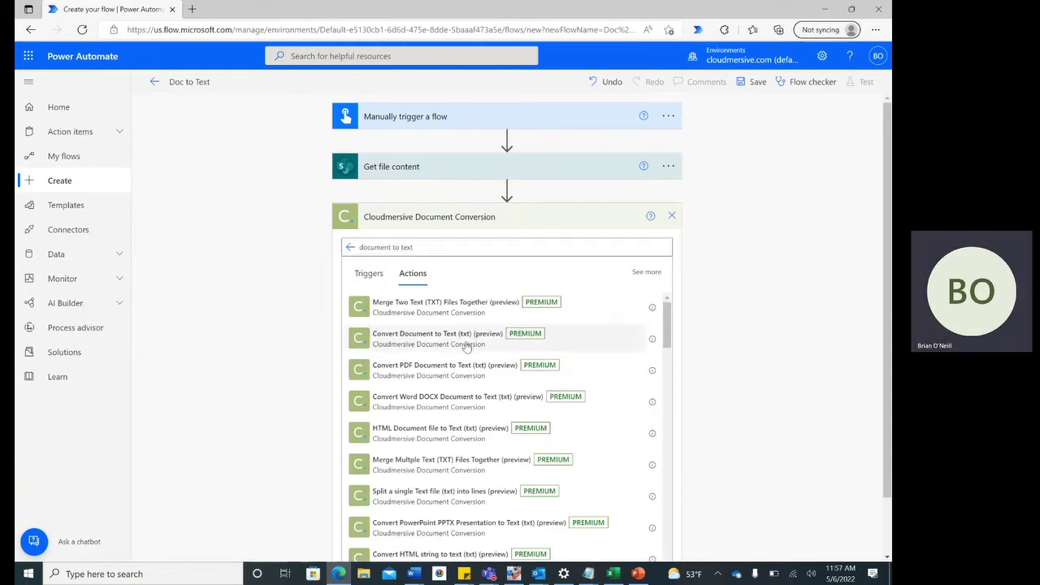
click(467, 347)
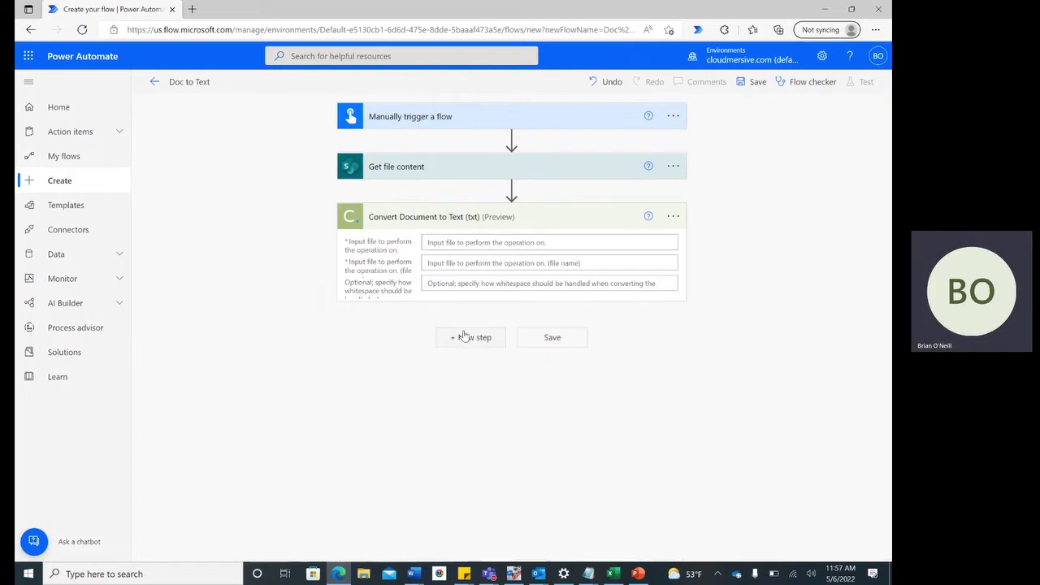
click(494, 242)
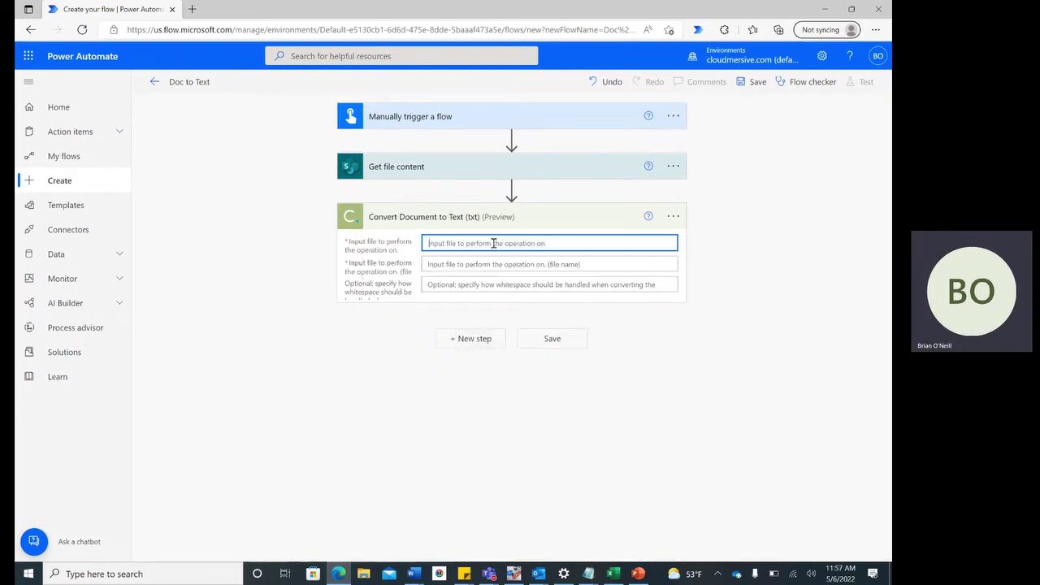
click(747, 401)
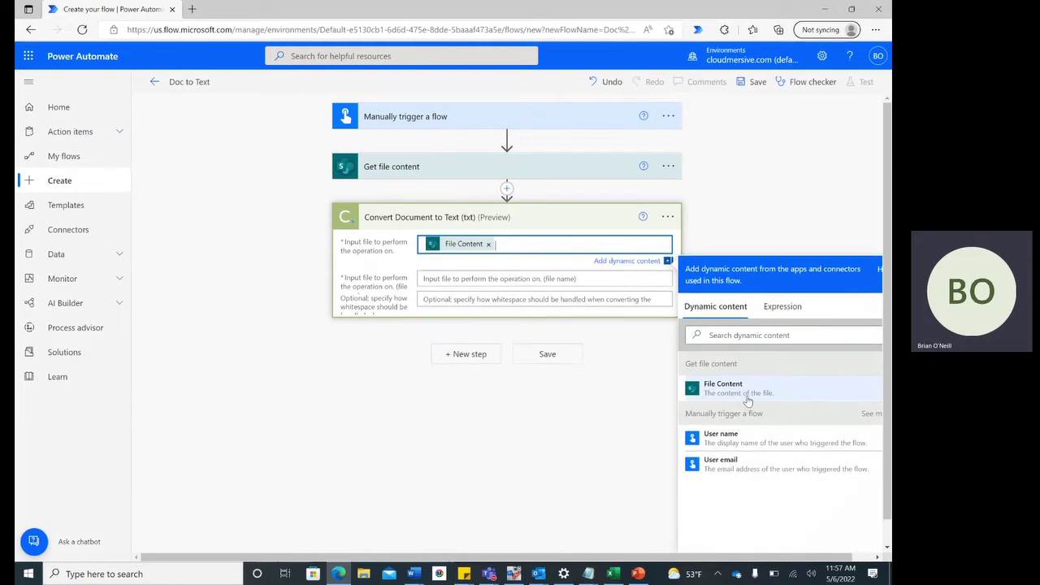
- Copy the Get file content file path and paste it as plain text into the conversion's file name
click(513, 174)
triple_click(510, 215)
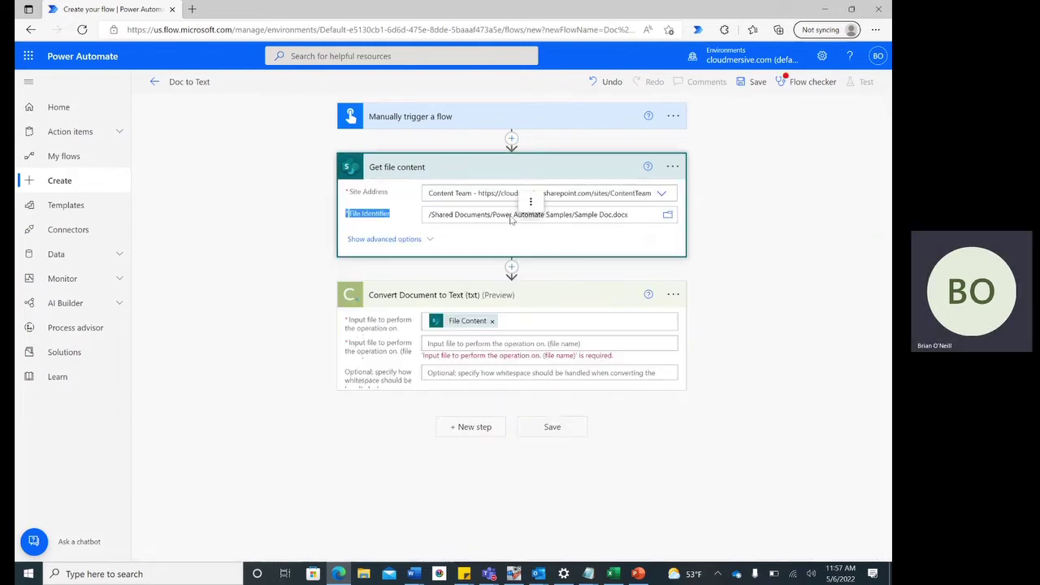
right_click(512, 214)
click(538, 252)
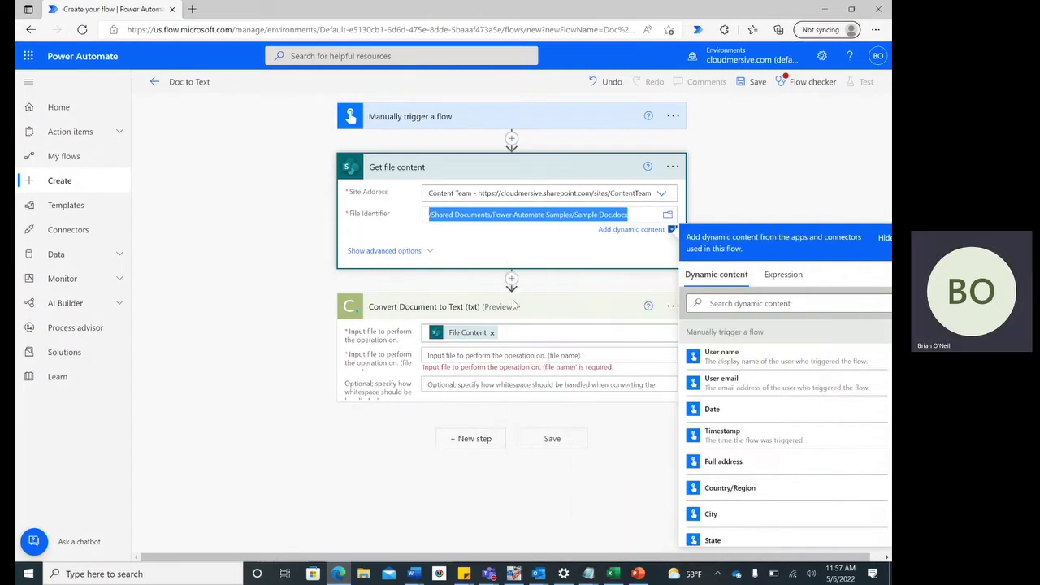
click(479, 355)
right_click(479, 355)
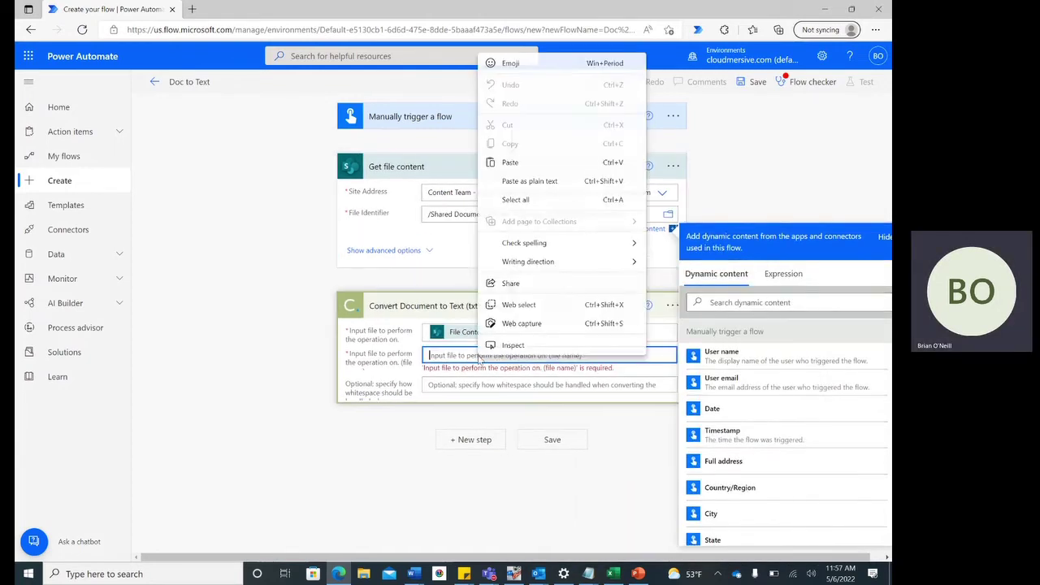
click(533, 180)
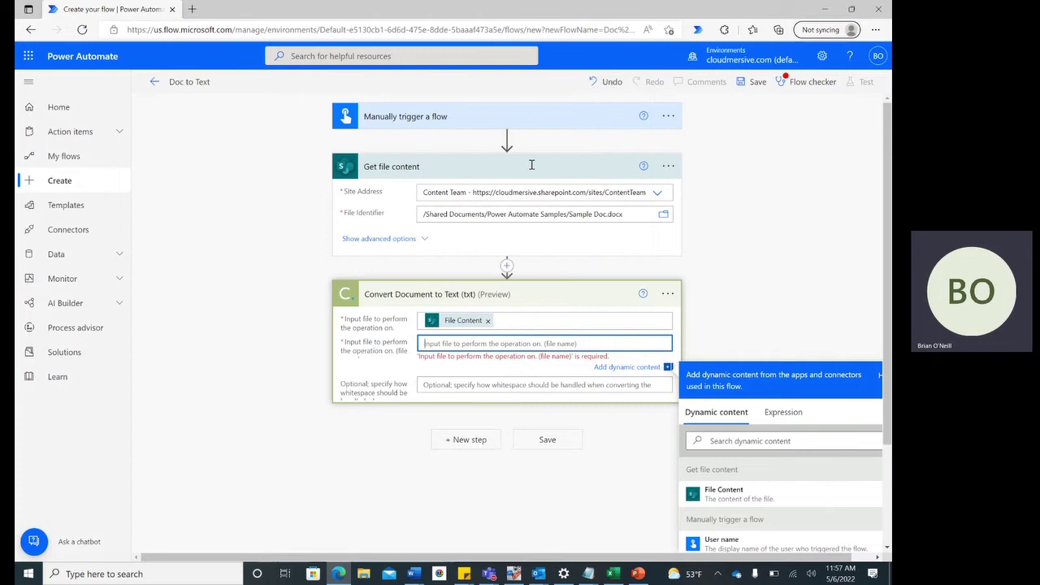
- Add a SharePoint Create file step after the conversion with Content Team as the site address
click(470, 431)
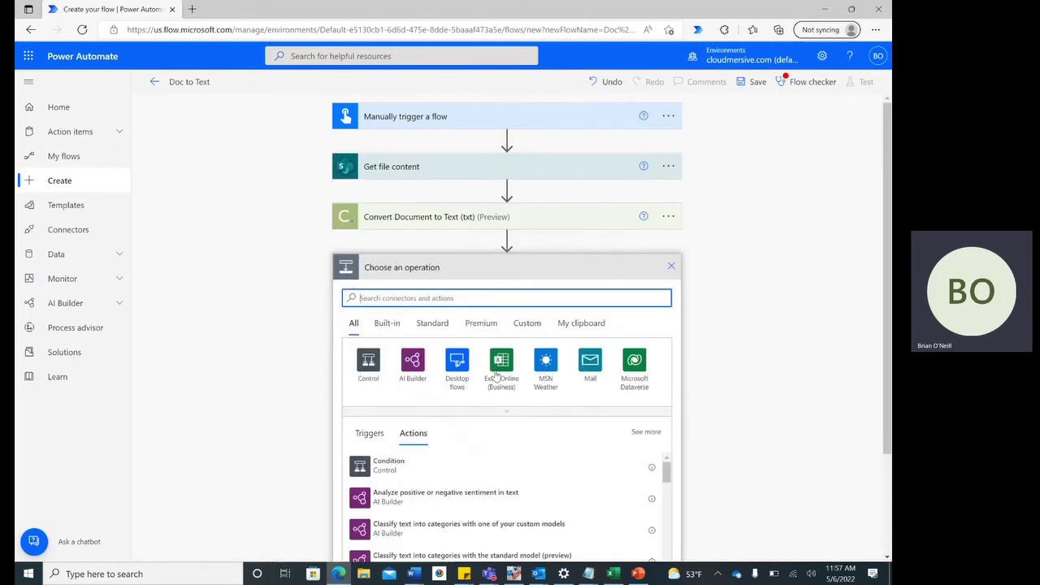
text(create file)
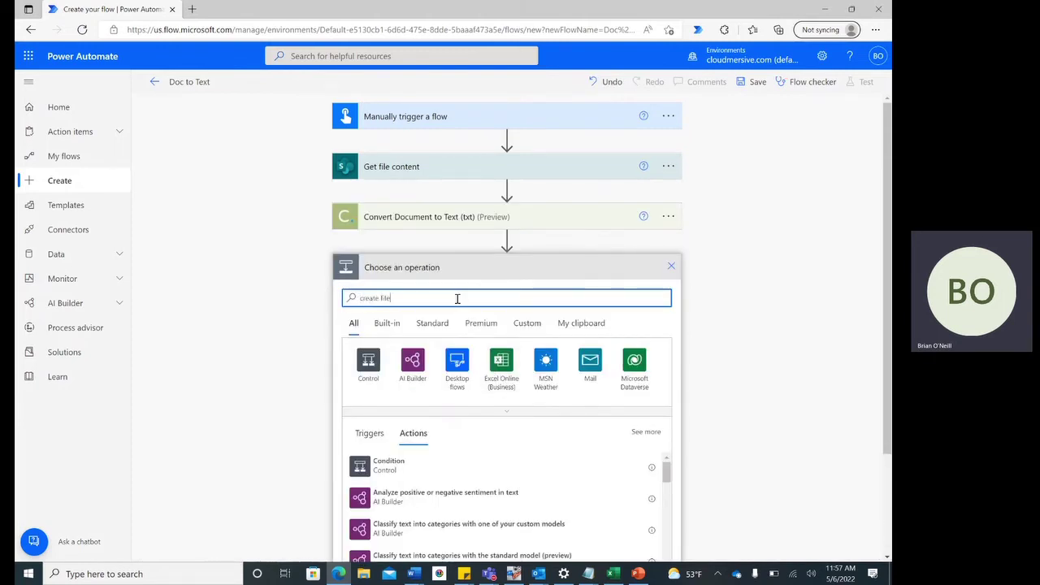
click(418, 499)
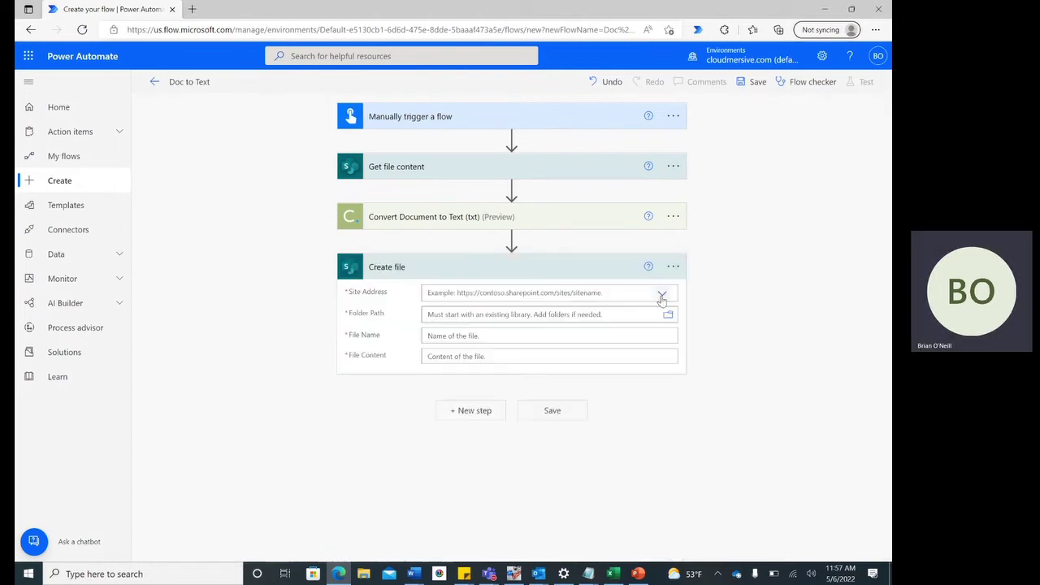
click(663, 293)
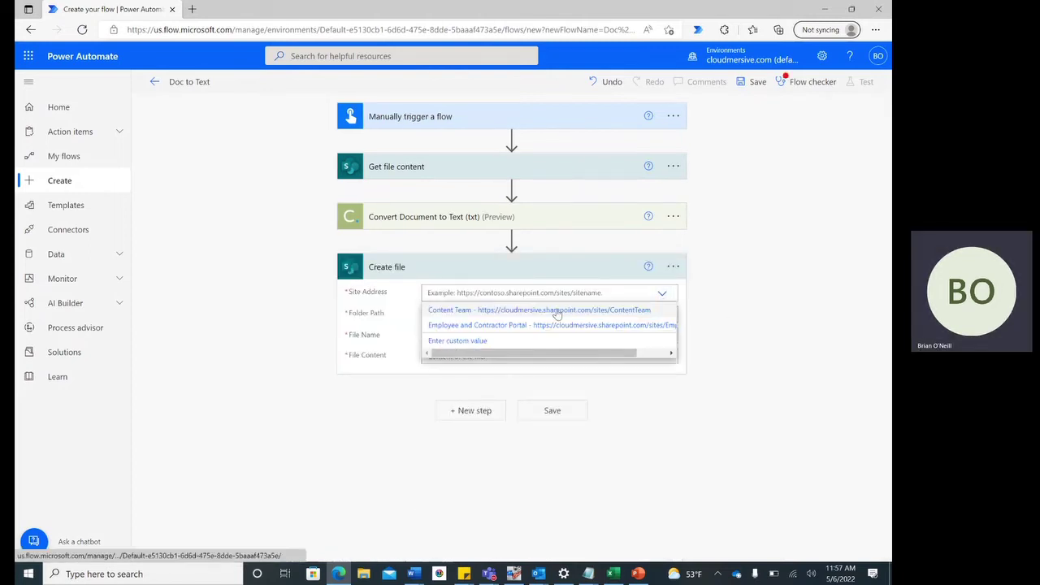
click(515, 311)
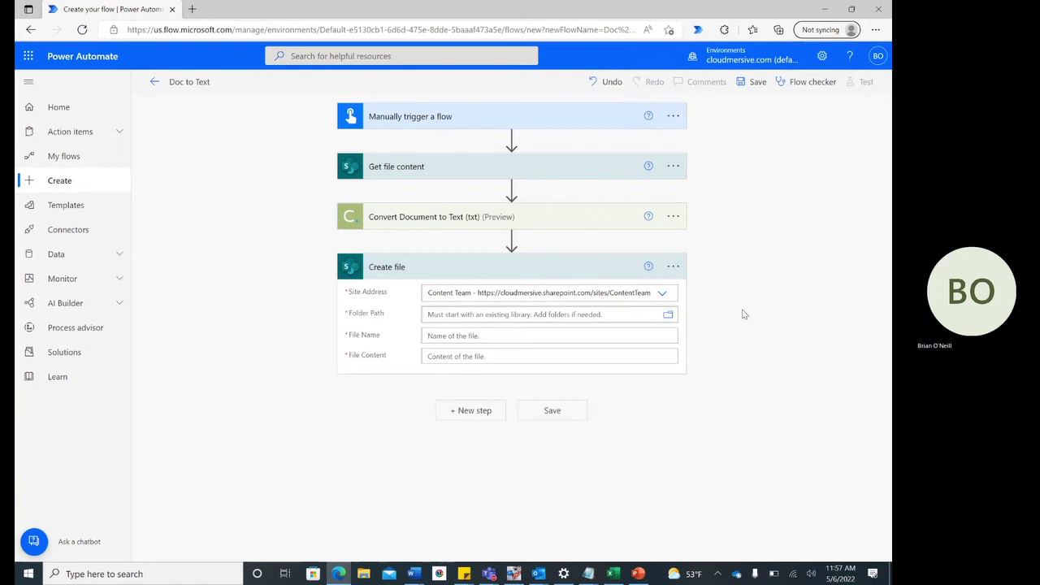
- Set the Create file folder to /Shared Documents/Power Automate Samples
click(668, 317)
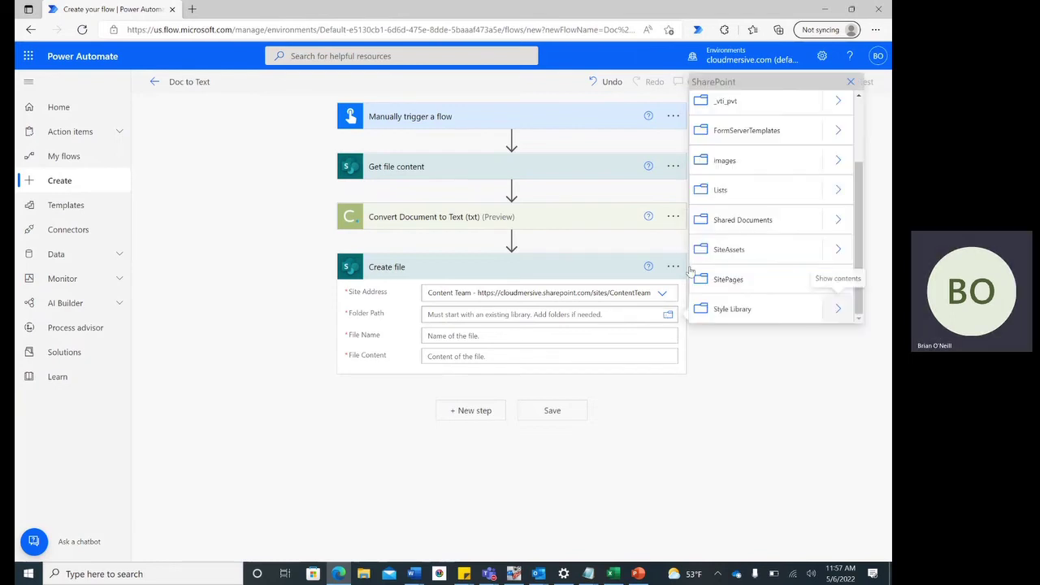
click(837, 221)
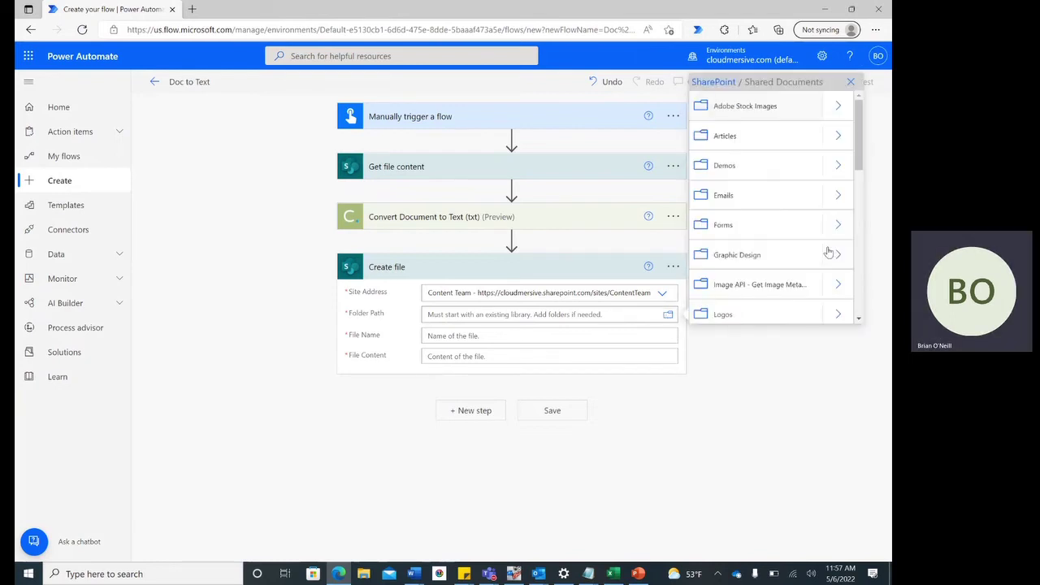
scroll(802, 283, down, 2)
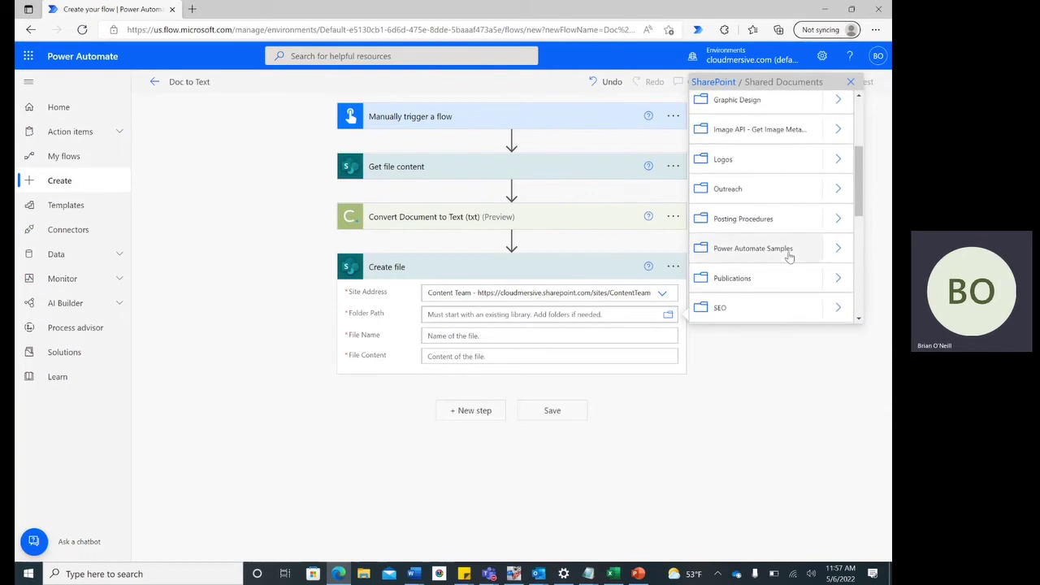
click(788, 253)
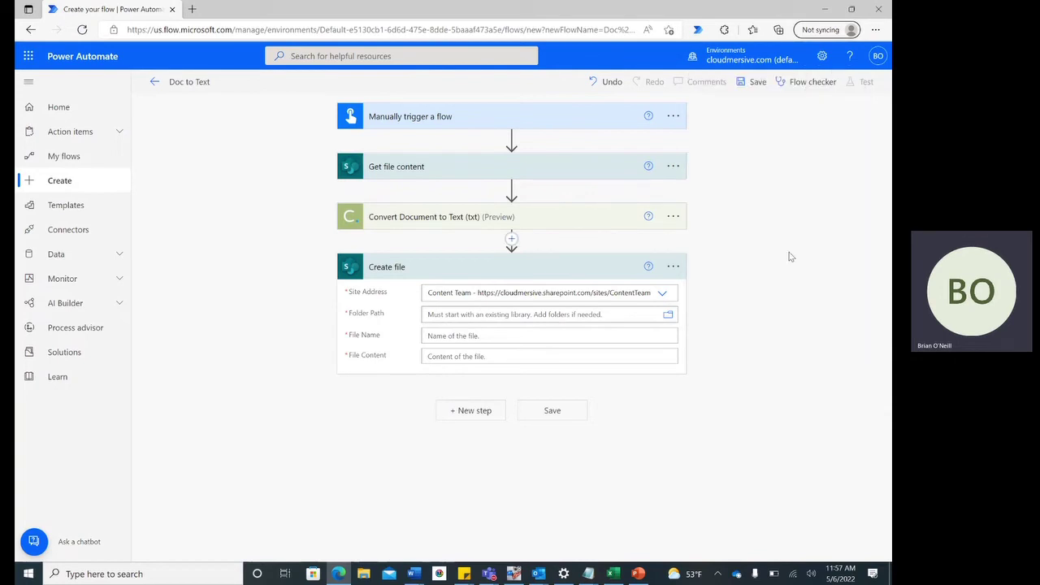
- Name the new file 'Converted Sample.txt' and use TextResult as its file content
click(527, 348)
text(Conve)
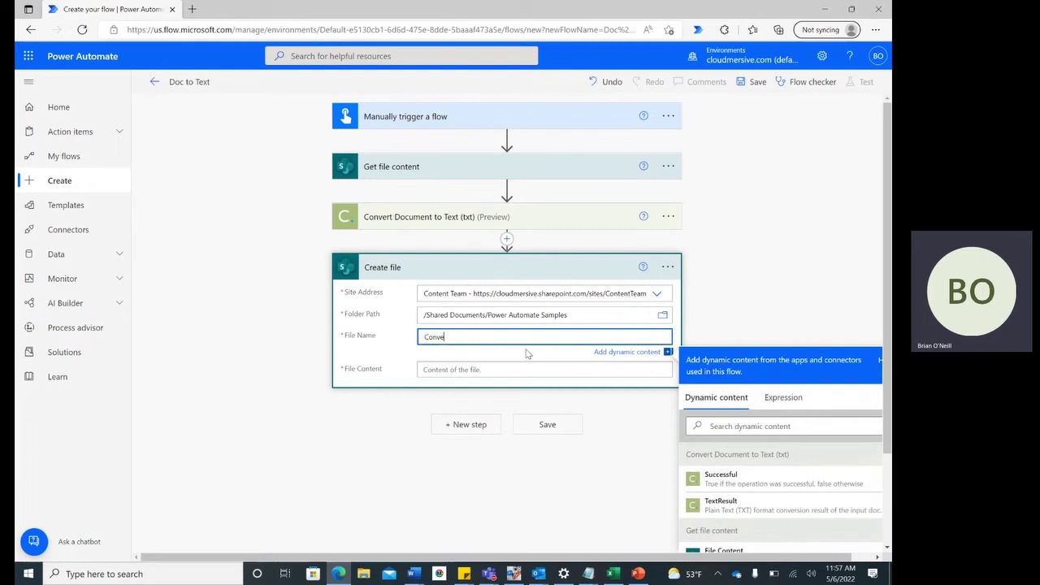
text(rted Sample.txt)
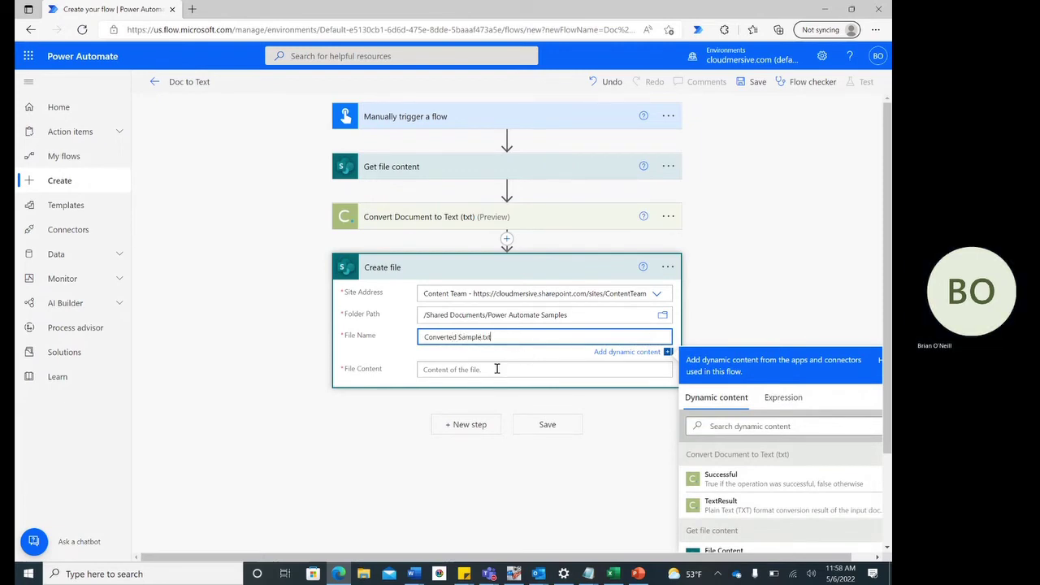
click(497, 369)
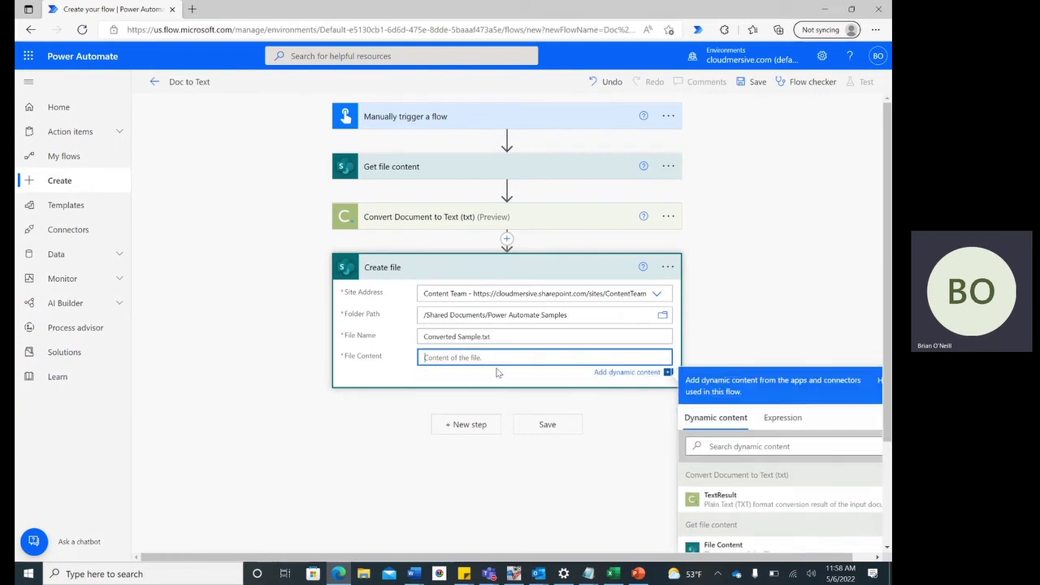
scroll(746, 340, down, 1)
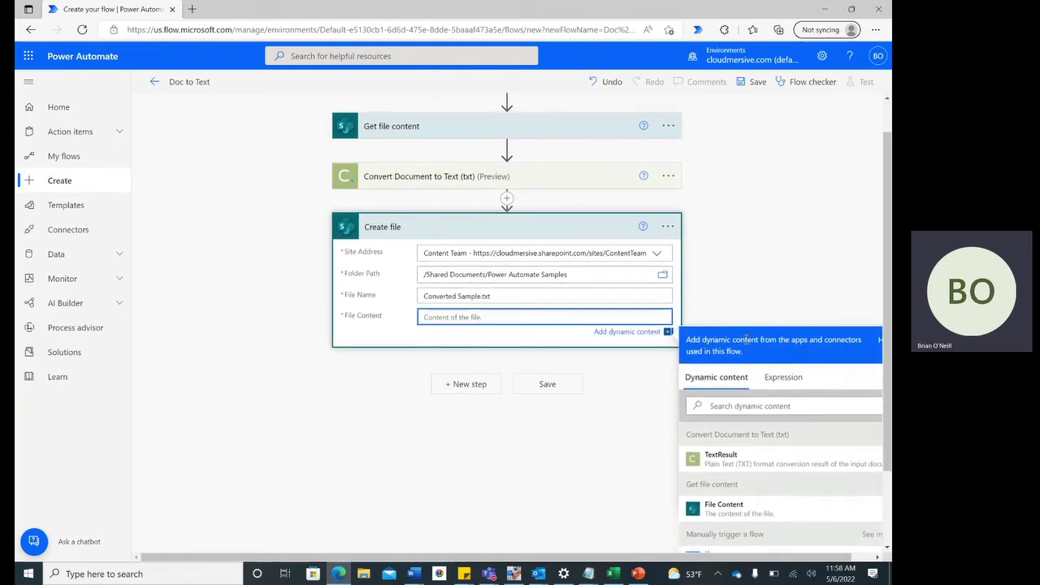
click(782, 462)
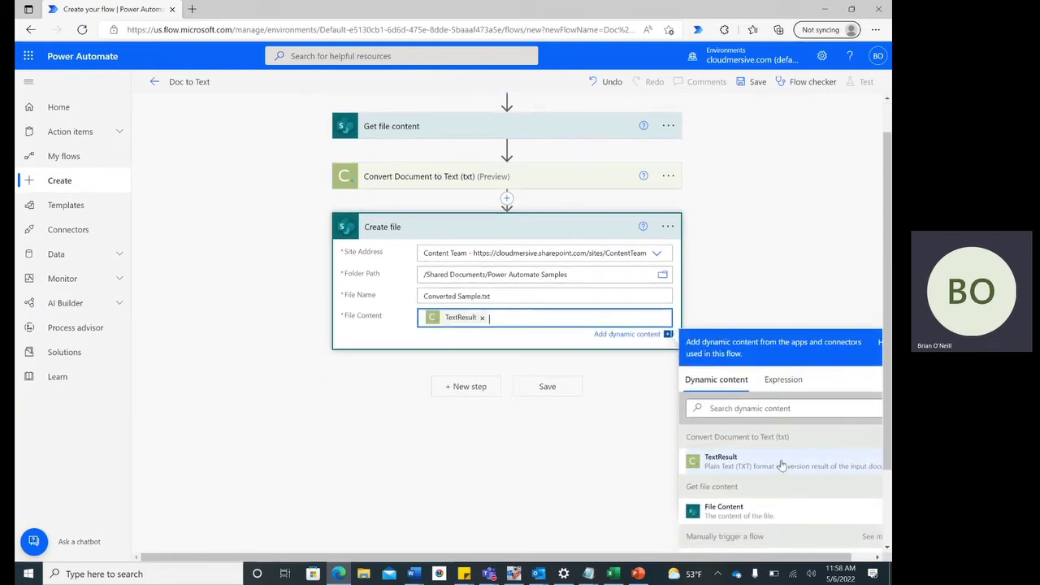
click(796, 256)
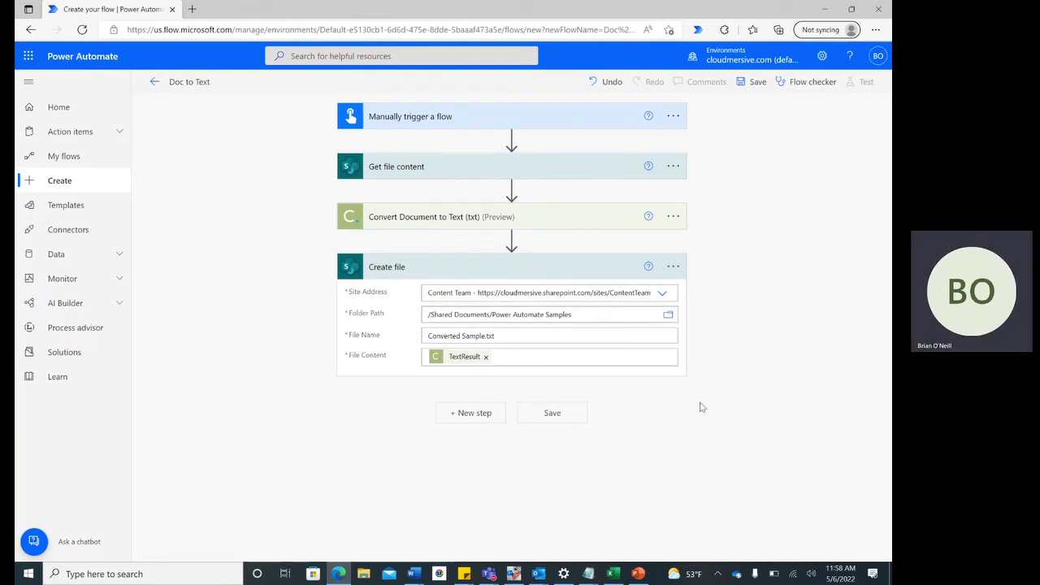
- Save the Doc to Text flow and run a manual test, then view the successful run results
click(570, 416)
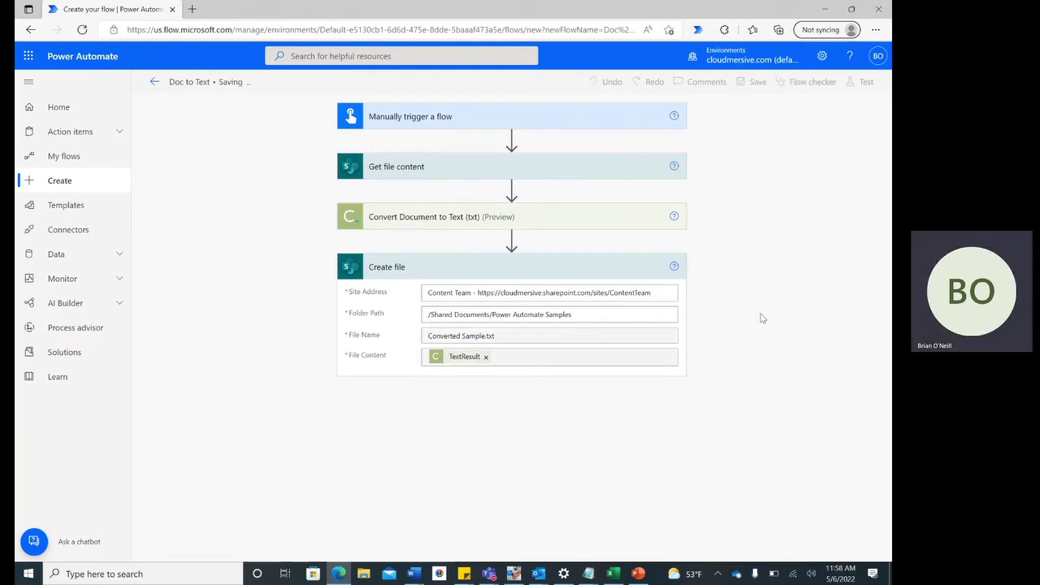
click(863, 82)
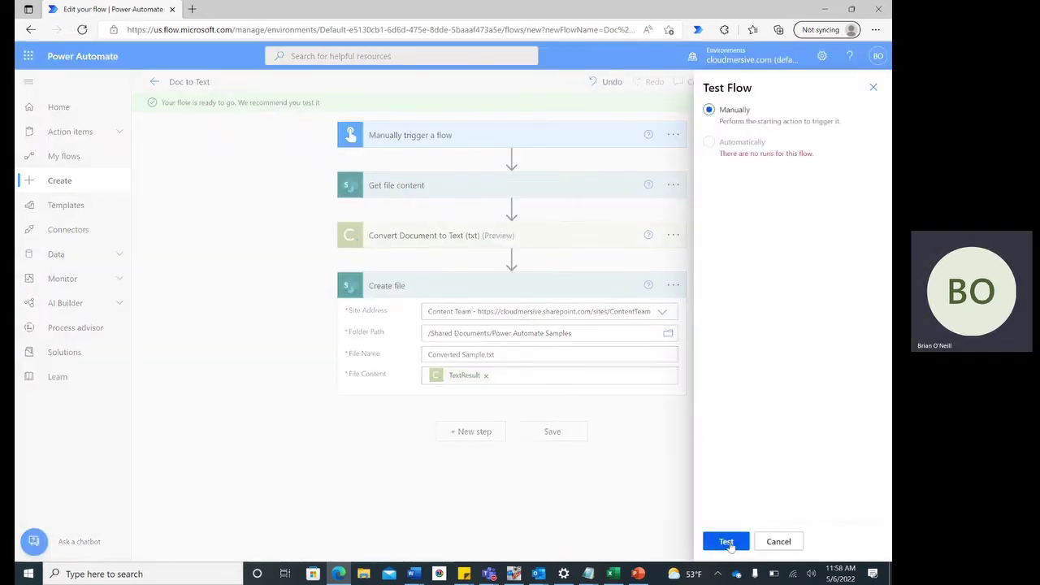
click(727, 542)
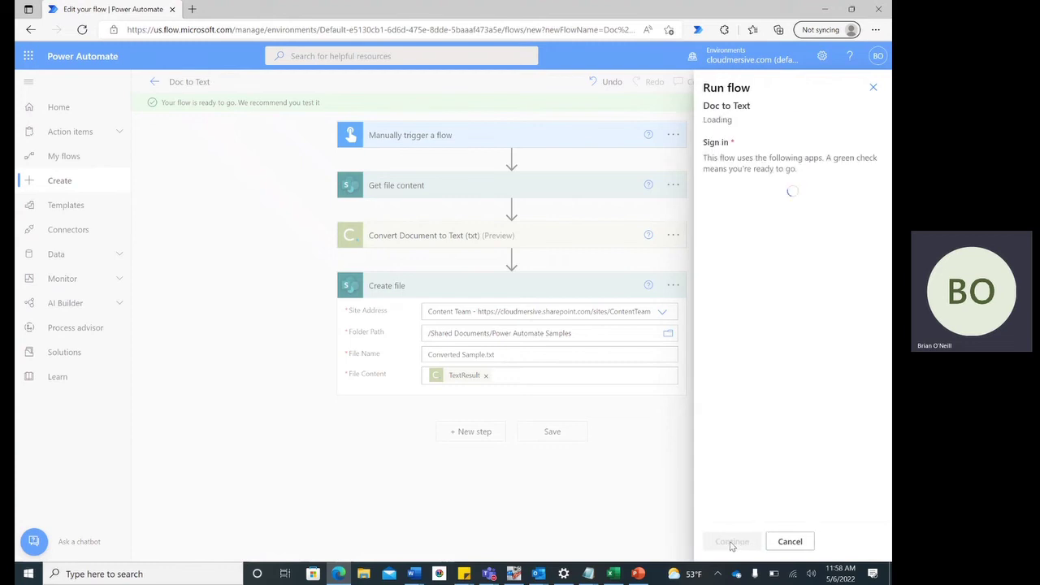
click(731, 543)
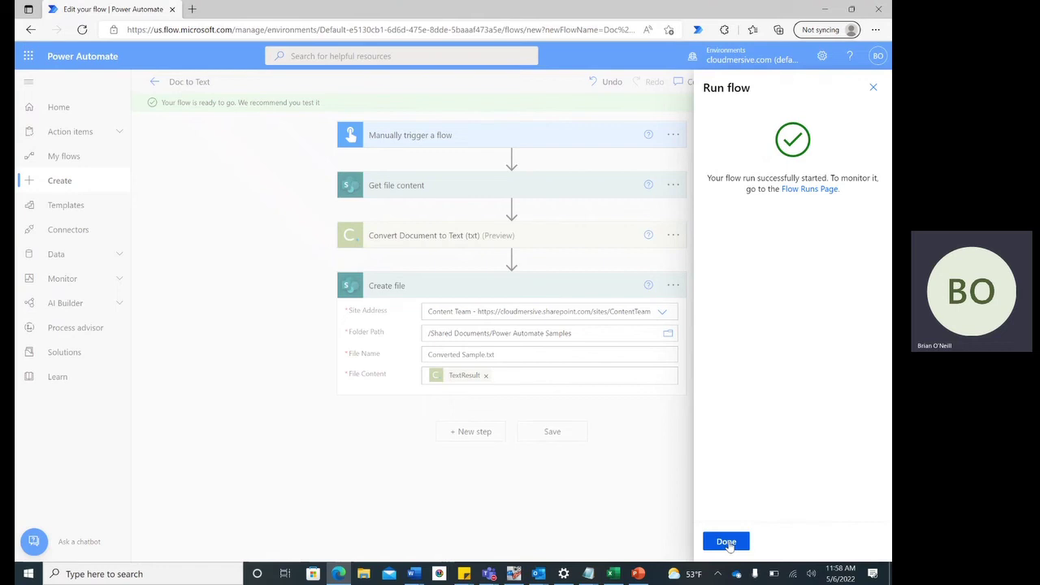
click(728, 542)
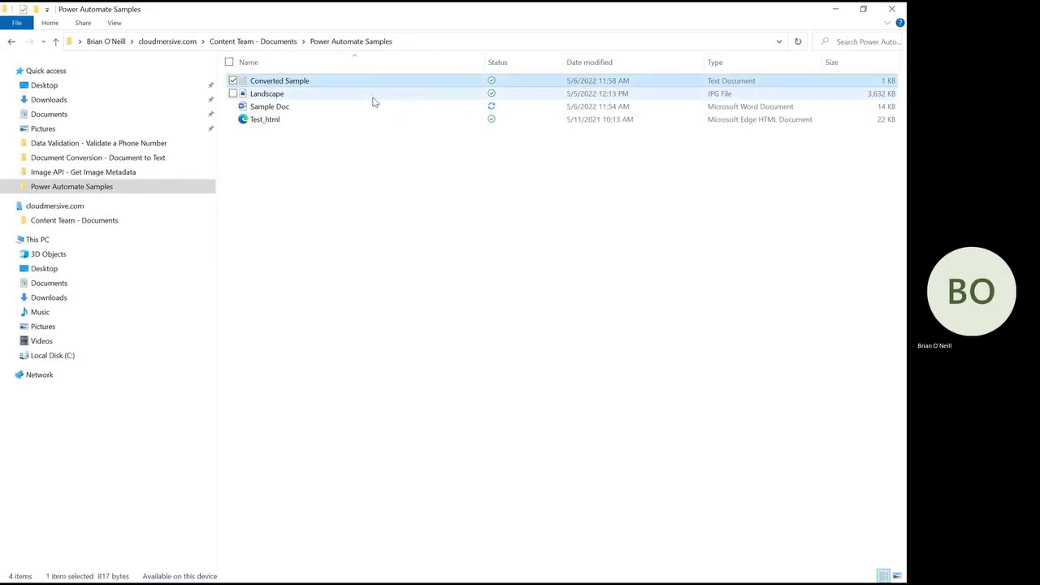
- Compare the new Converted Sample text file with Sample Doc in the Power Automate Samples folder
key(Down)
key(Down)
click(375, 84)
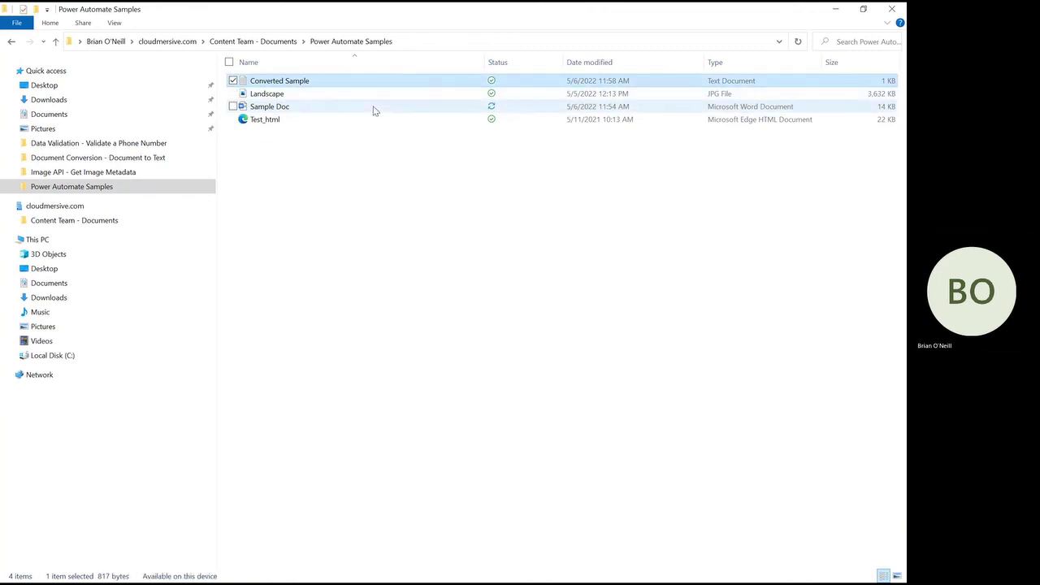
click(375, 109)
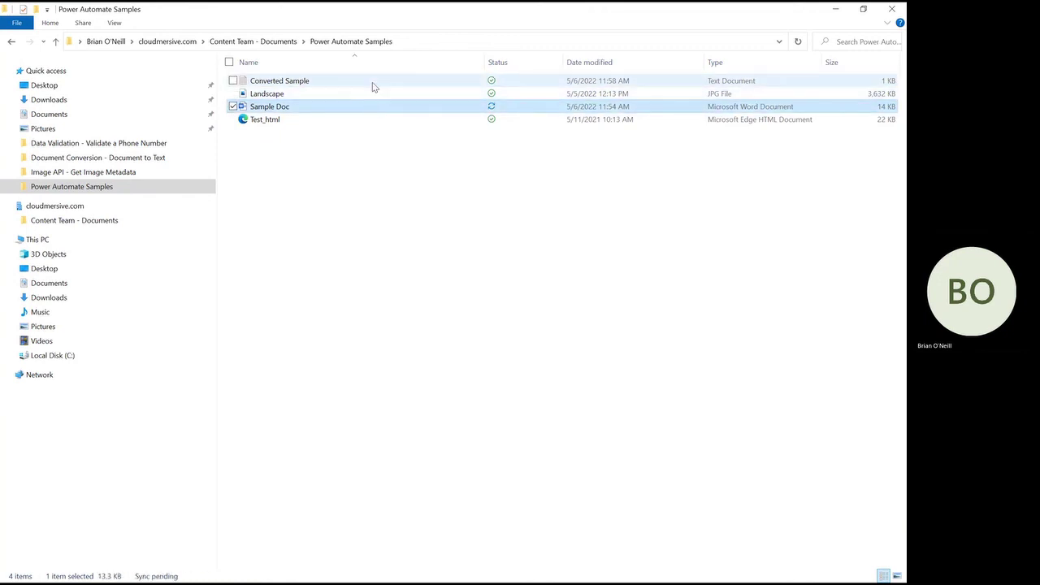
click(373, 83)
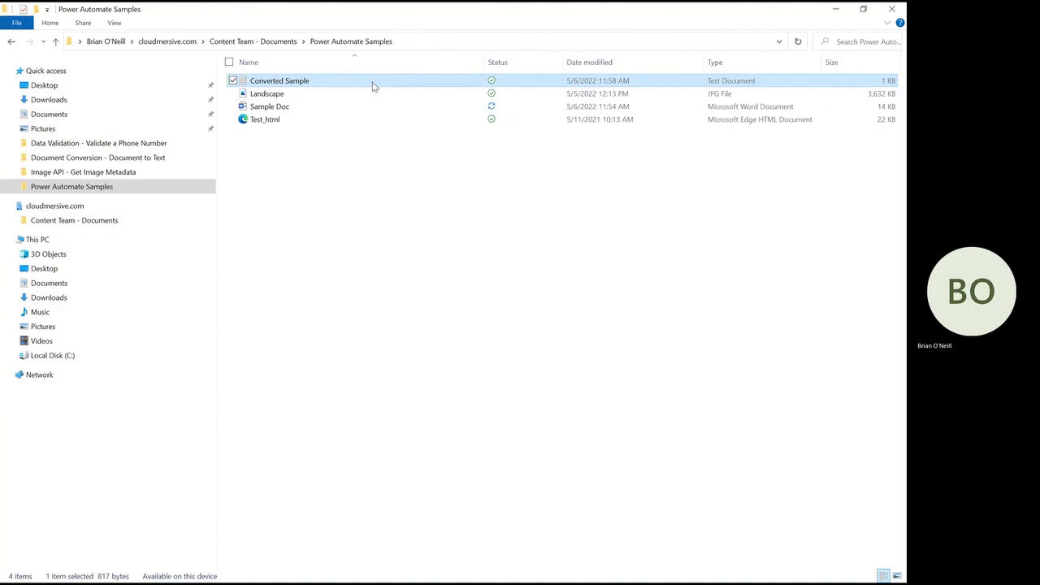